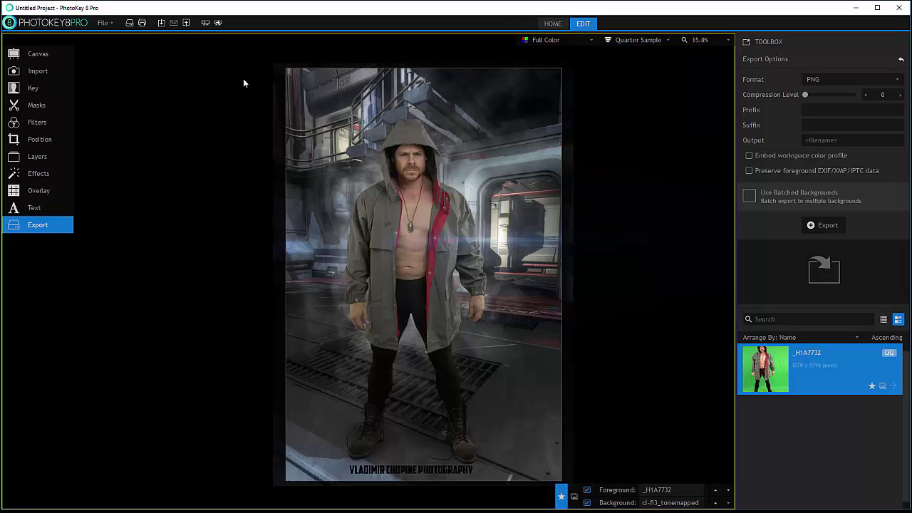
- Open the File menu to see the Recent Projects list
click(104, 23)
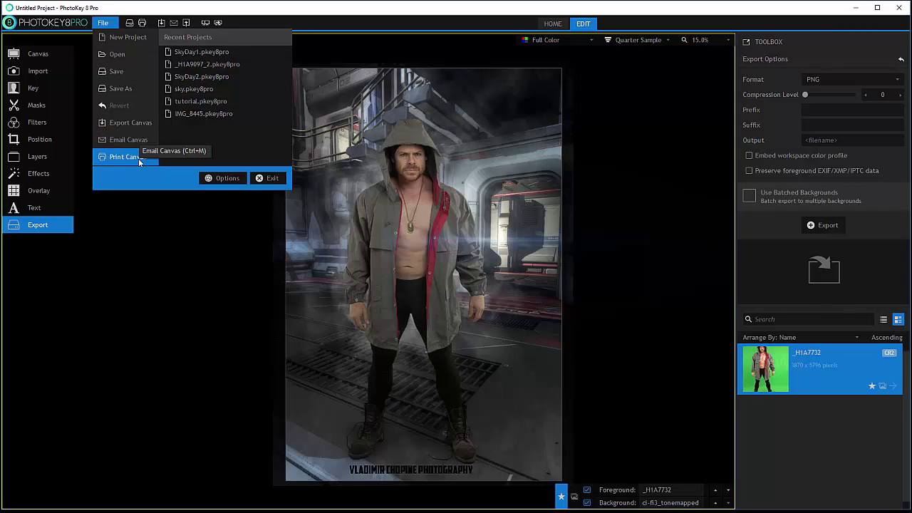
- Look over the general and Email tabs in Options, then cancel without changes
click(215, 178)
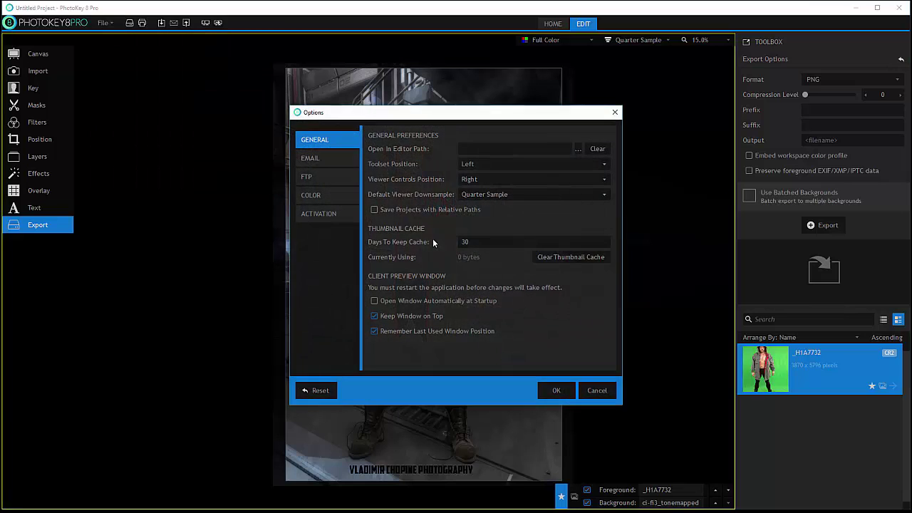
click(318, 158)
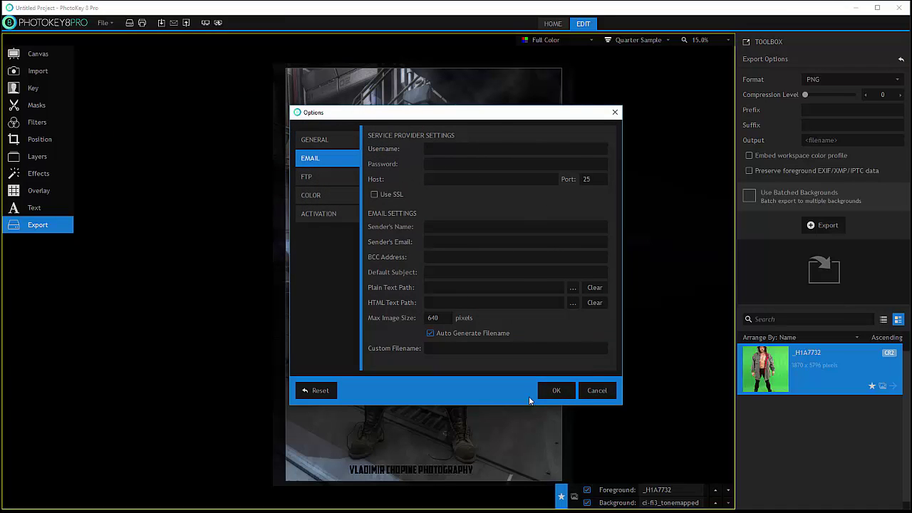
click(604, 390)
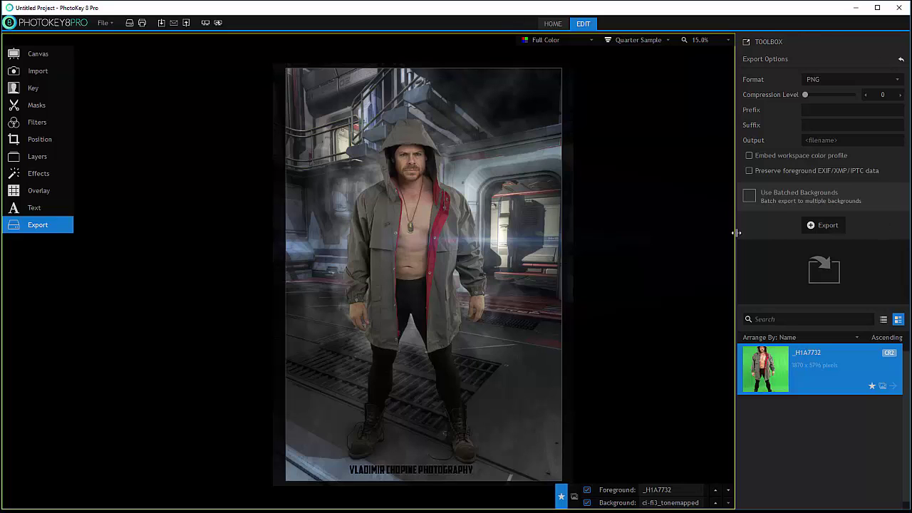
- Import _H1A7432, _H1A7454 and _H1A7897 into the Foreground list beside _H1A7732
click(30, 73)
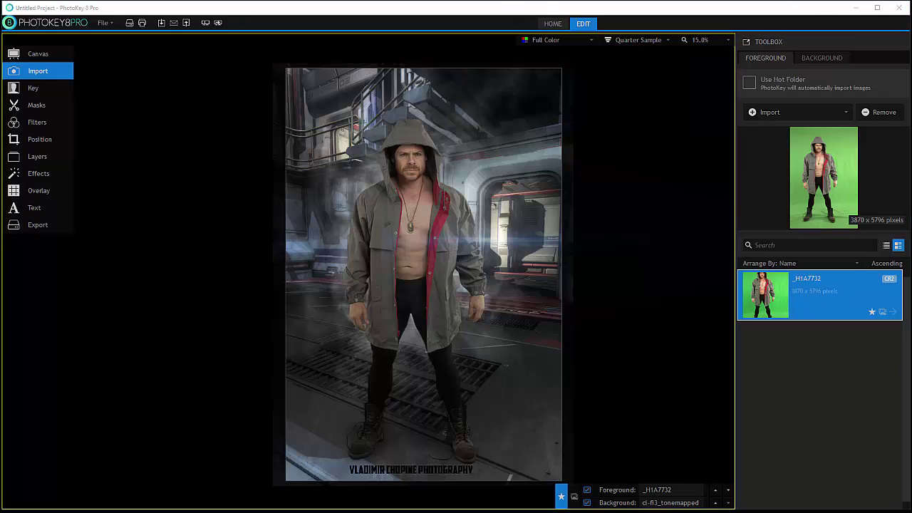
drag(911, 369, 830, 370)
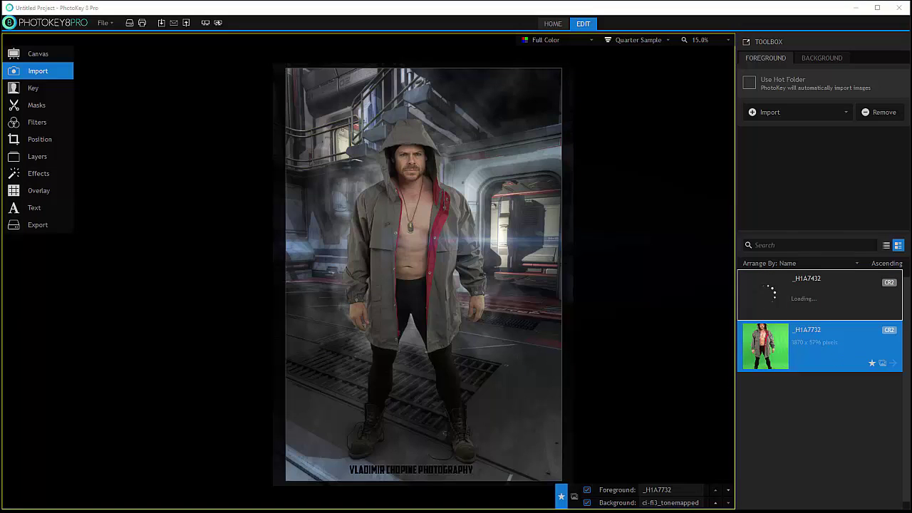
drag(911, 446, 863, 435)
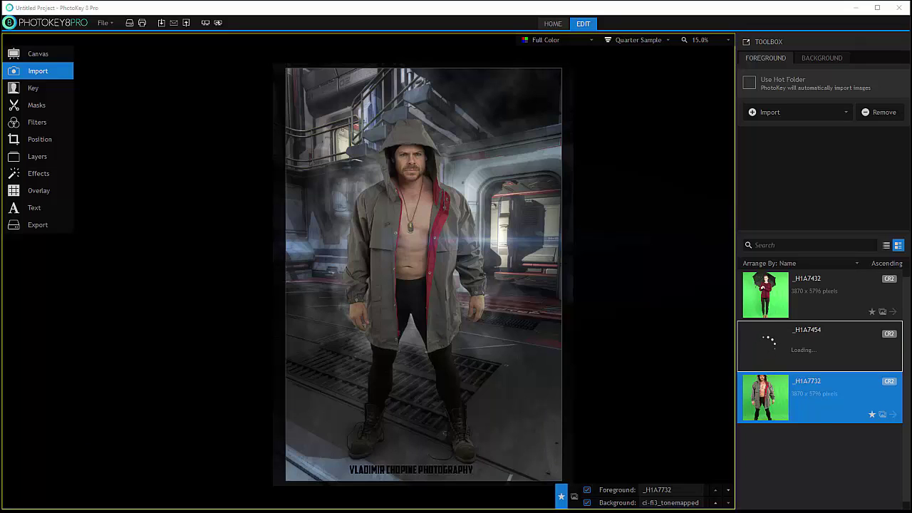
drag(911, 335, 858, 337)
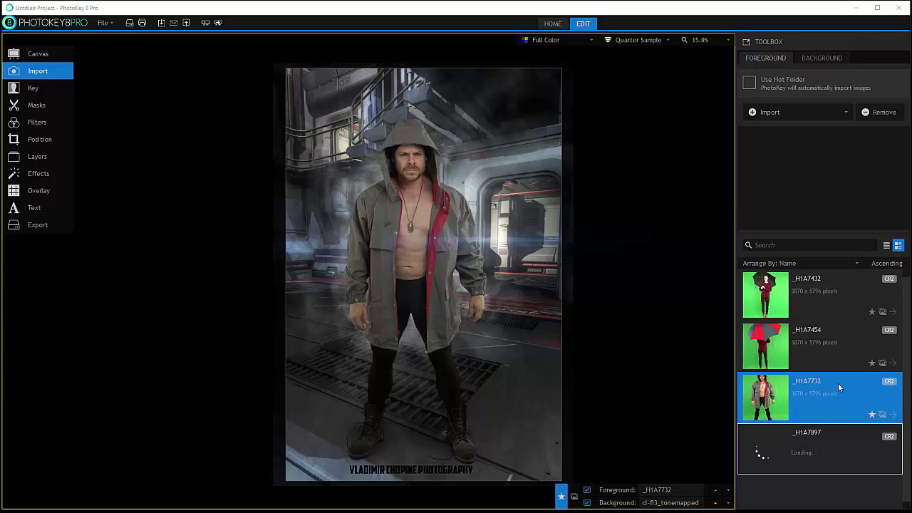
mouse_move(810, 290)
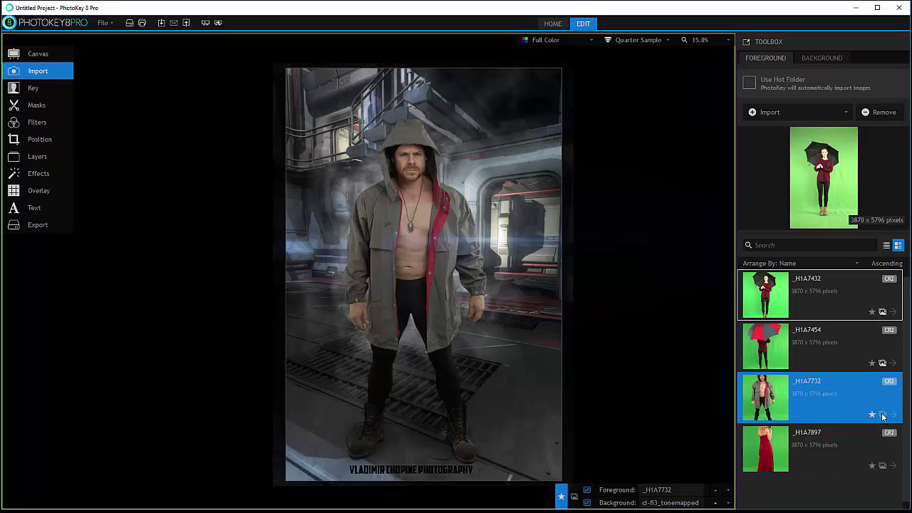
- Make the red-umbrella photo _H1A7454 the foreground and star _H1A7732 as a favourite
click(882, 414)
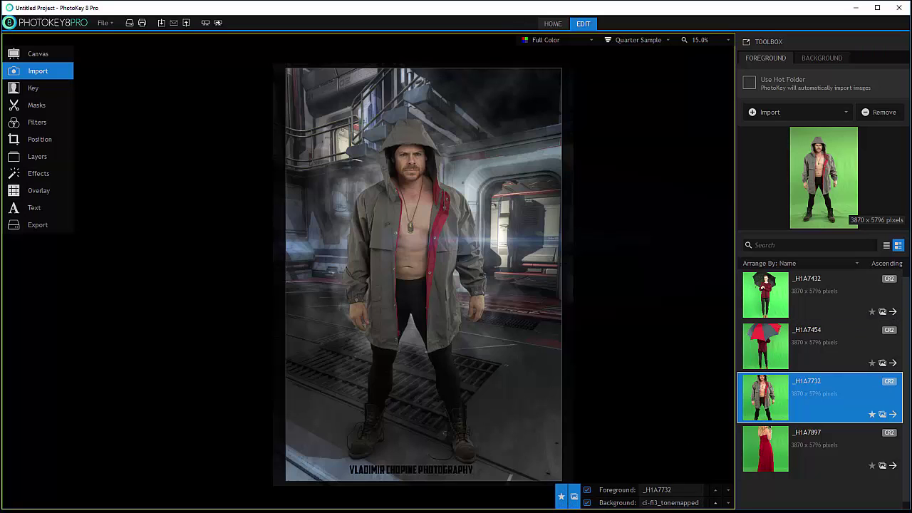
click(717, 491)
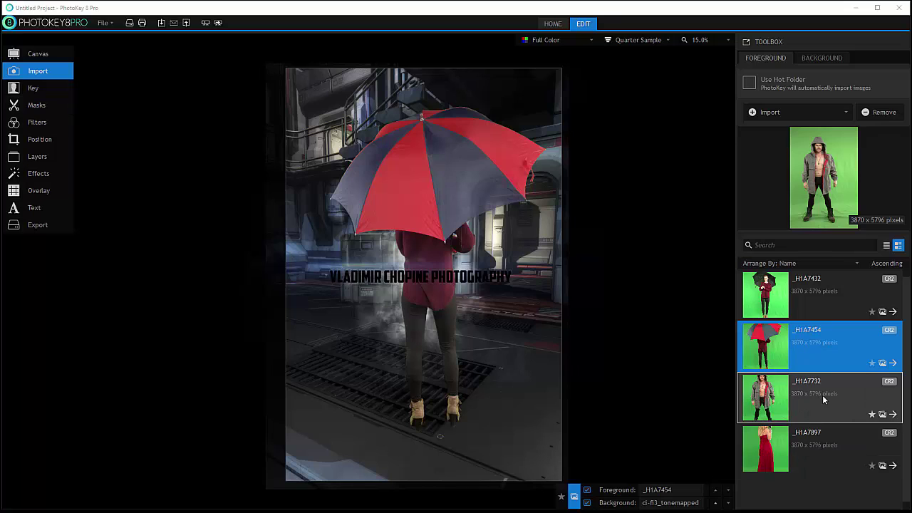
click(872, 413)
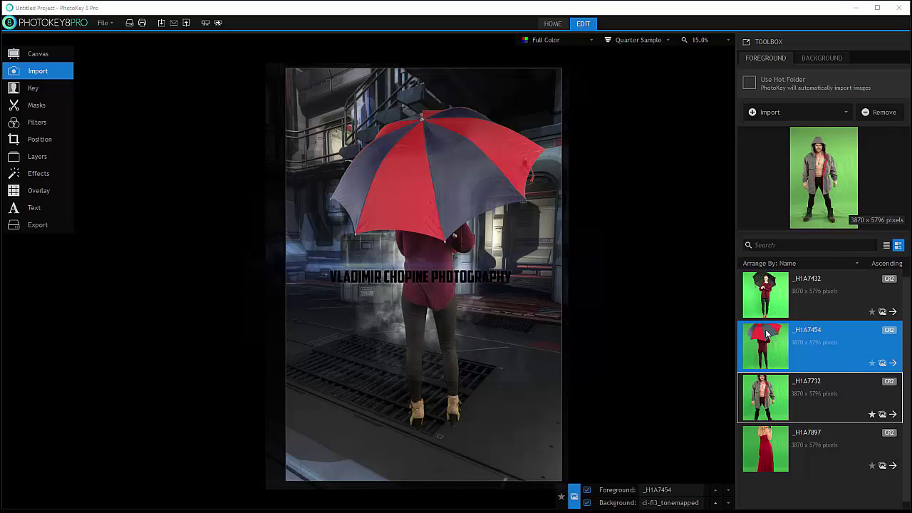
- In Layers, hide Layers #5, #2, #4, #3 and #1, removing the watermark and glows
click(34, 157)
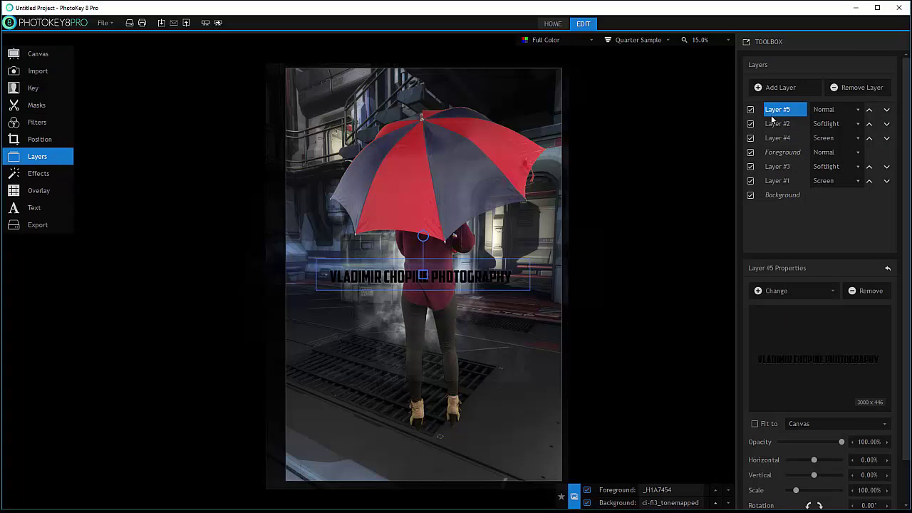
click(750, 110)
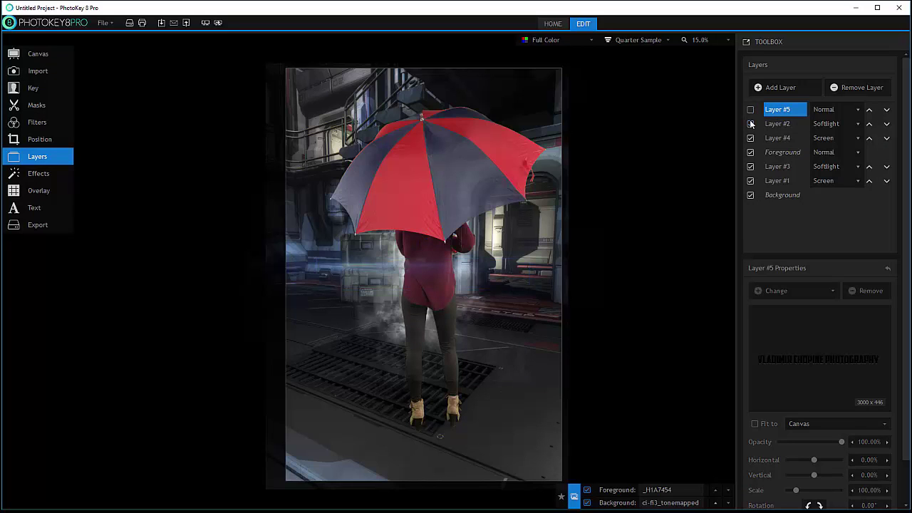
click(751, 124)
click(750, 138)
click(750, 167)
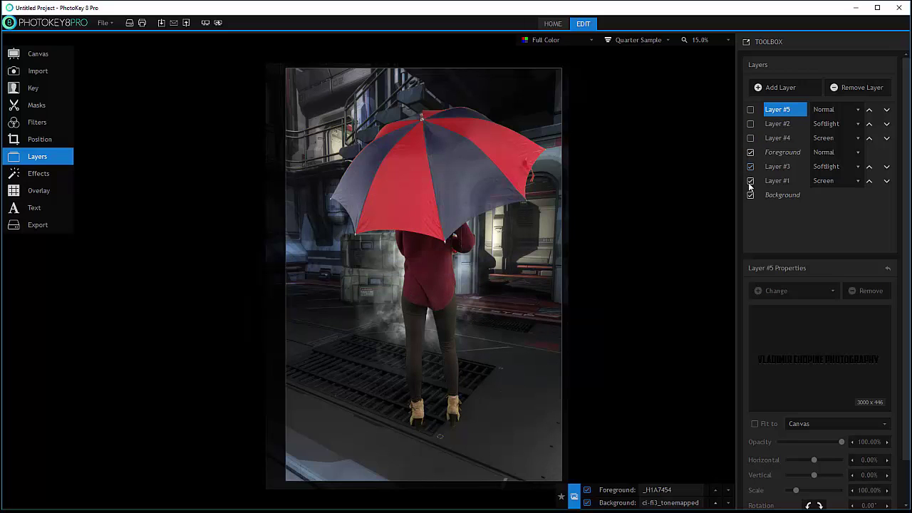
click(751, 181)
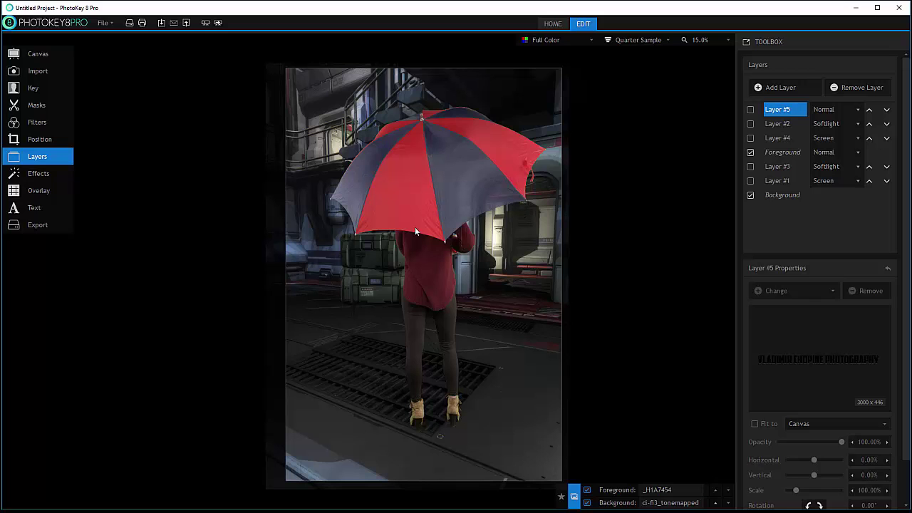
- Move the red-dress subject to Horizontal 0.52% and Vertical 5.06%, then return to Import
click(32, 140)
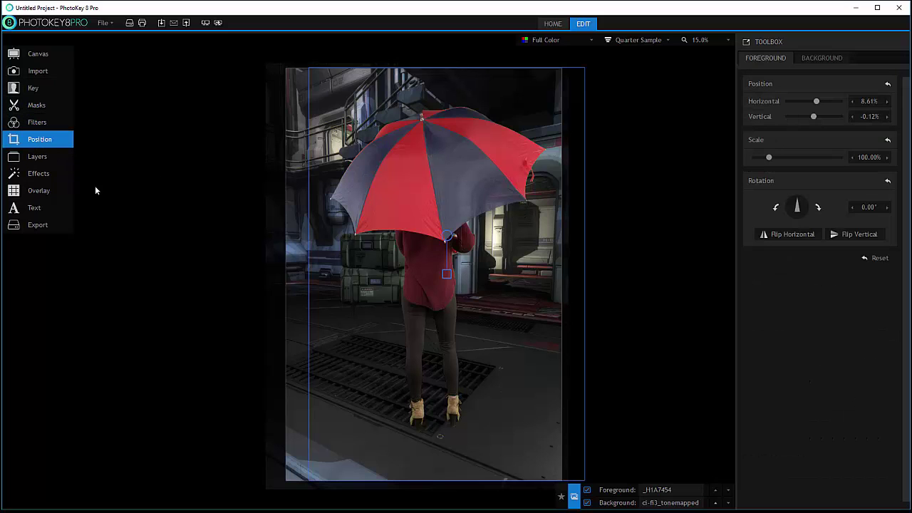
drag(435, 287, 410, 300)
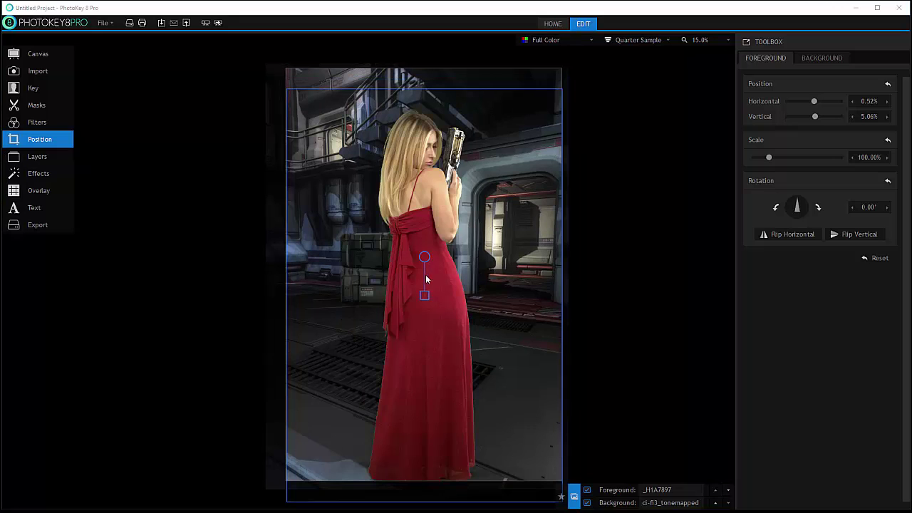
click(33, 71)
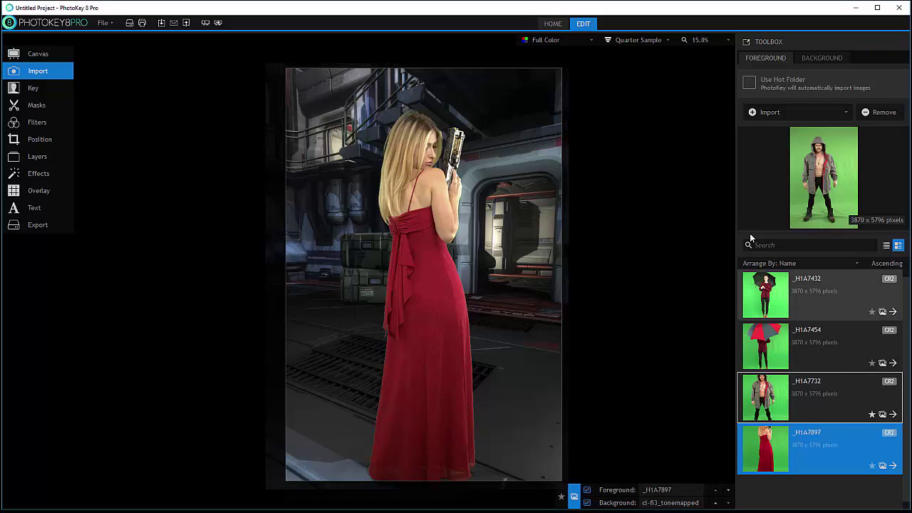
- Cycle the background past the mechanical and alley backdrops to tearoom2_tonemapped
click(728, 504)
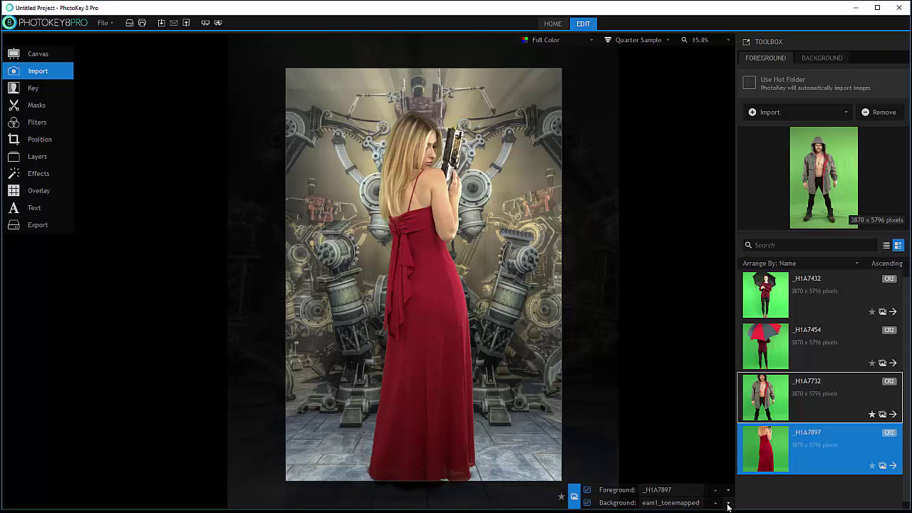
click(729, 504)
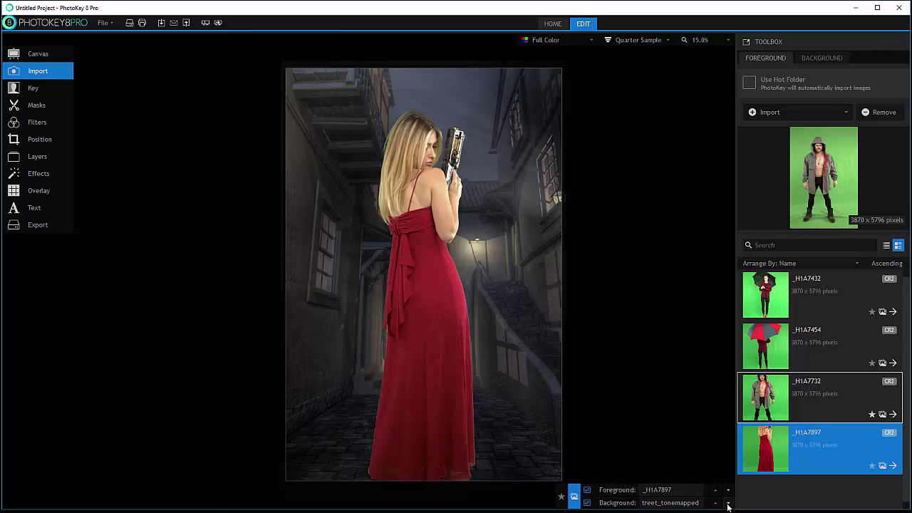
click(728, 504)
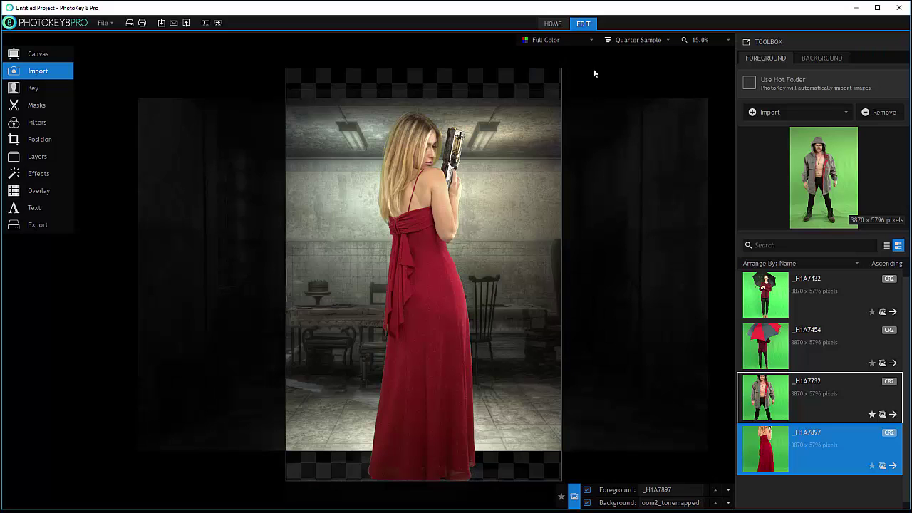
click(820, 59)
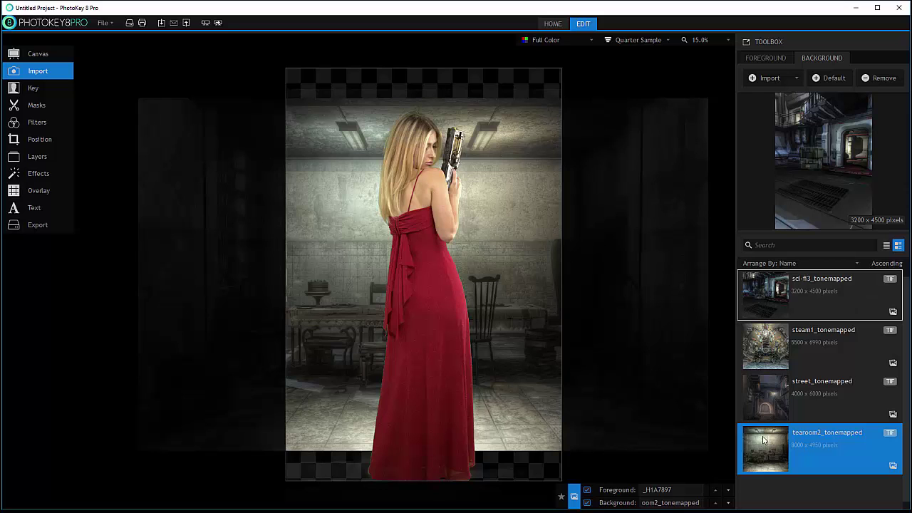
- Scale up the tearoom background so it fills the frame
click(61, 139)
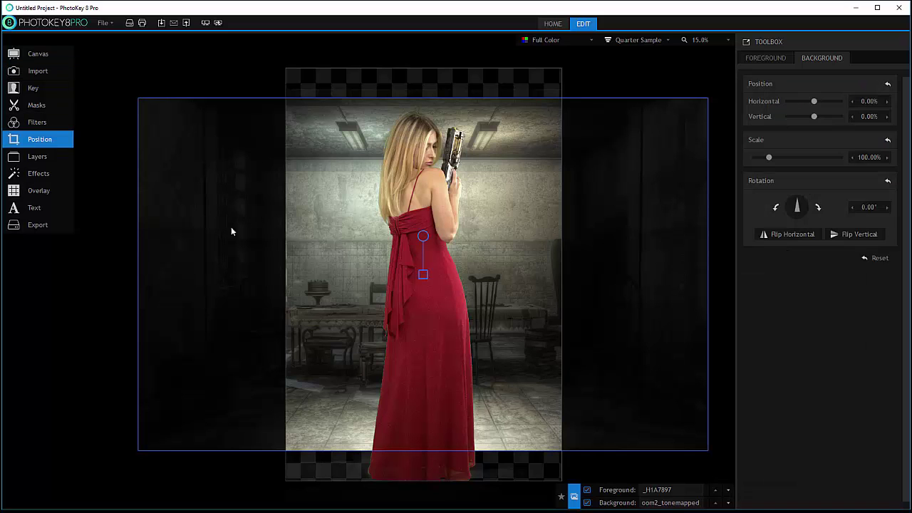
drag(425, 275, 405, 284)
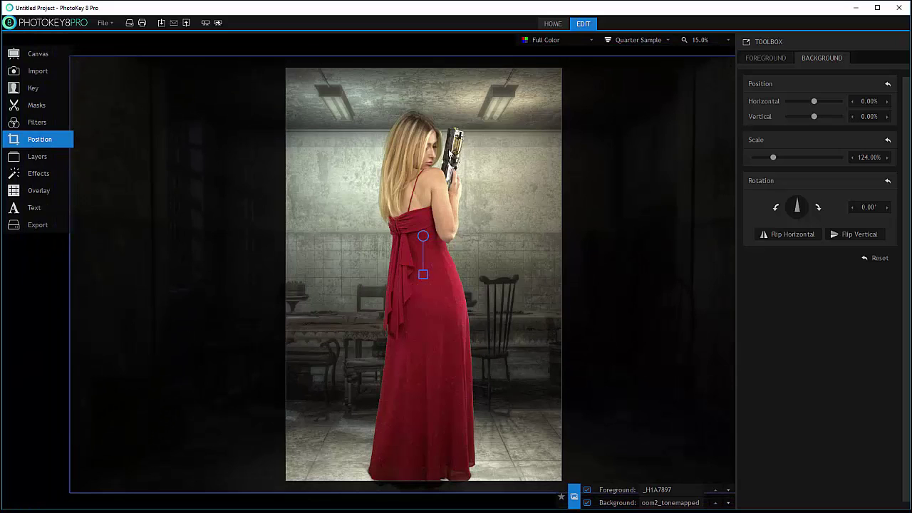
click(34, 72)
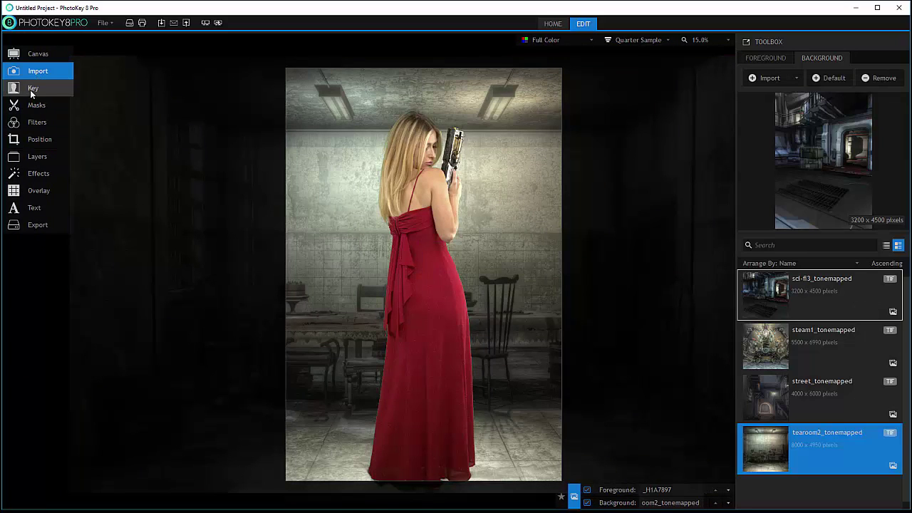
click(35, 140)
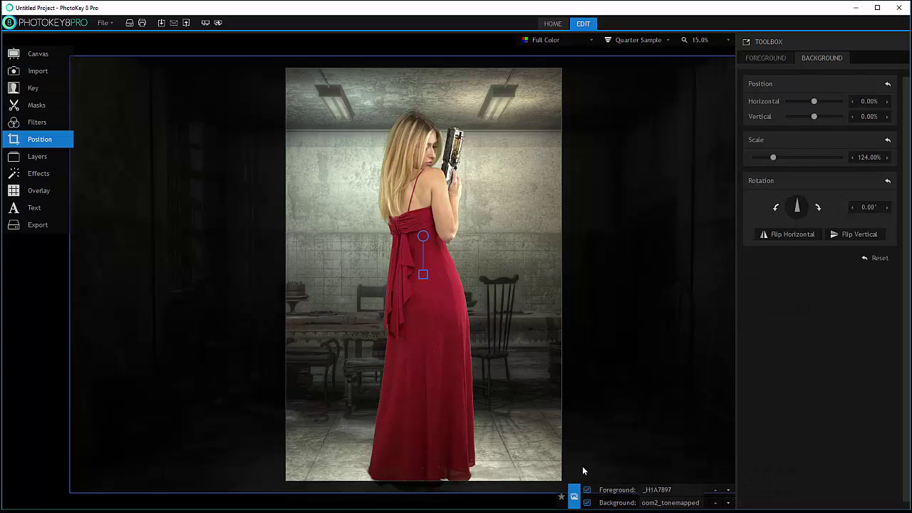
- Step through the street and steam1 backgrounds to the sci-fi3 corridor at 133%
click(716, 504)
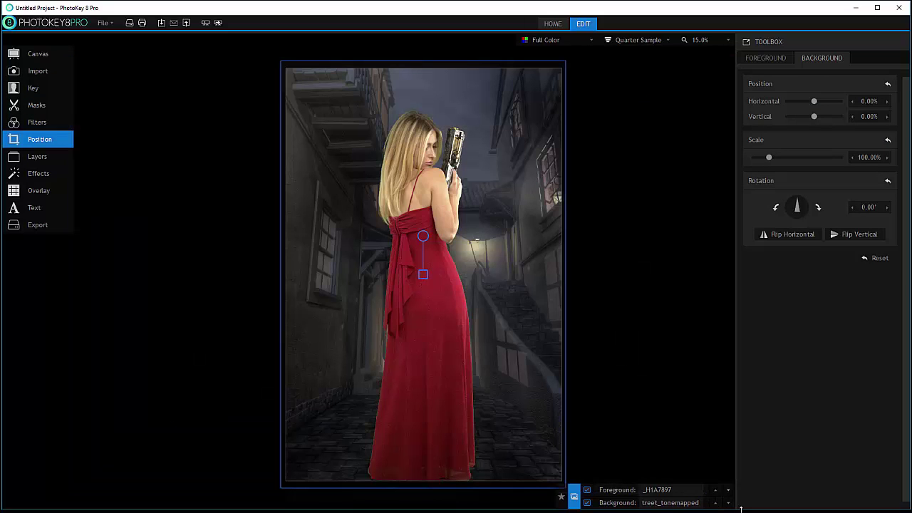
click(717, 504)
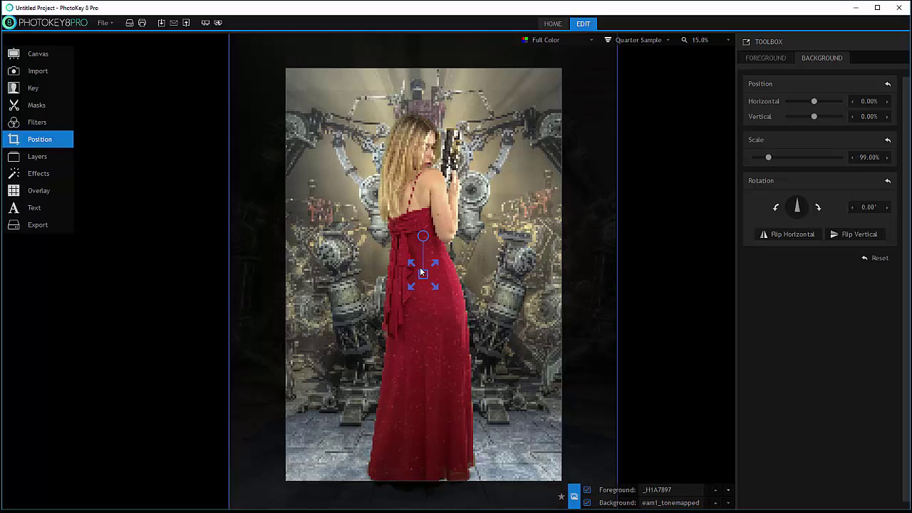
scroll(420, 266, down, 3)
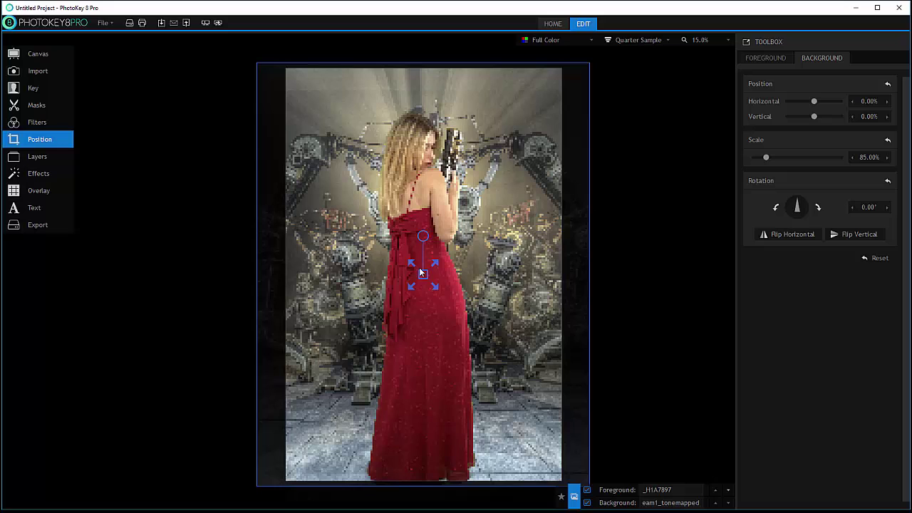
click(715, 503)
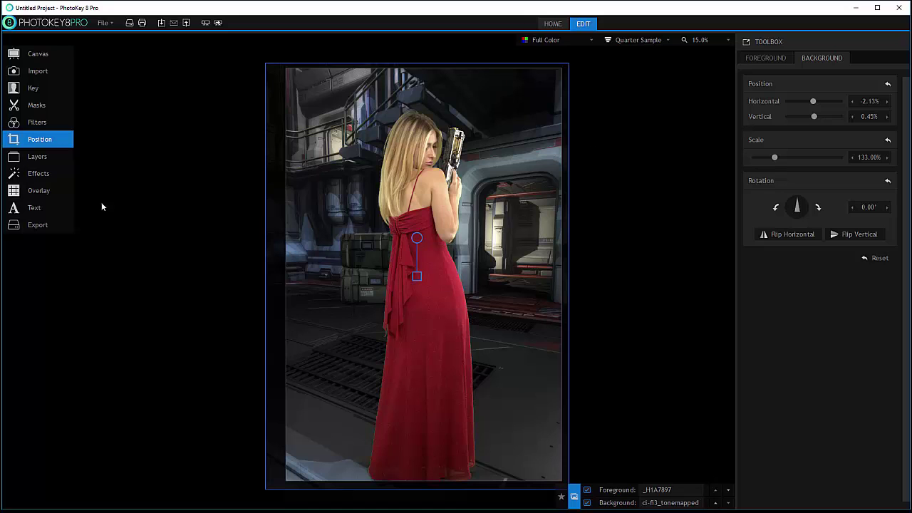
click(38, 225)
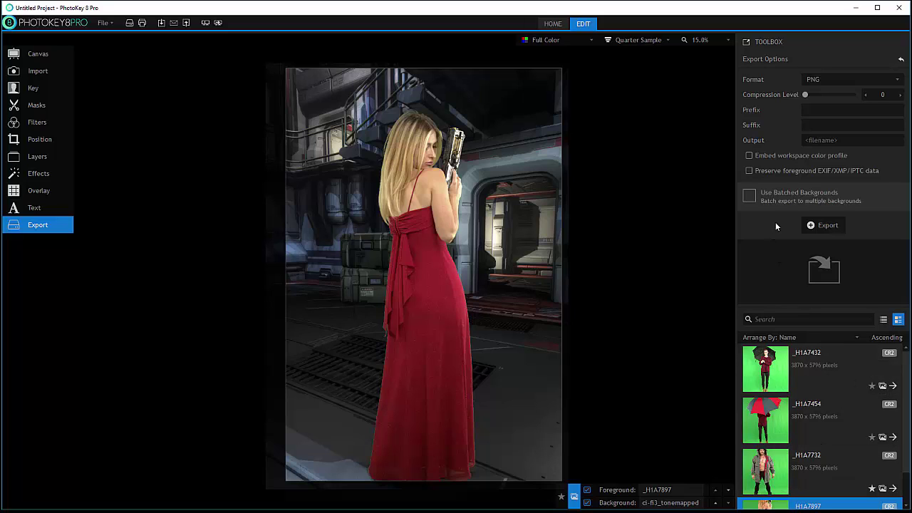
- Choose JPG in the Format list instead of TIFF, keeping Quality at 100
click(855, 76)
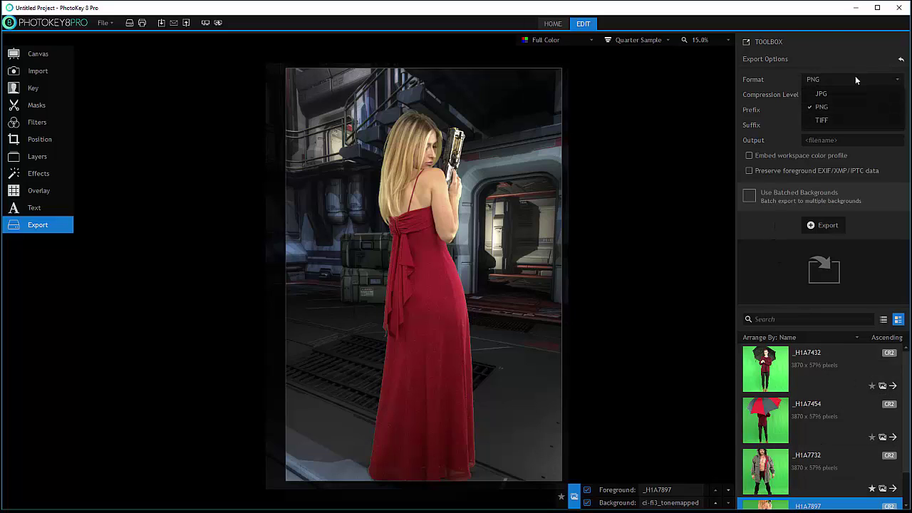
click(828, 119)
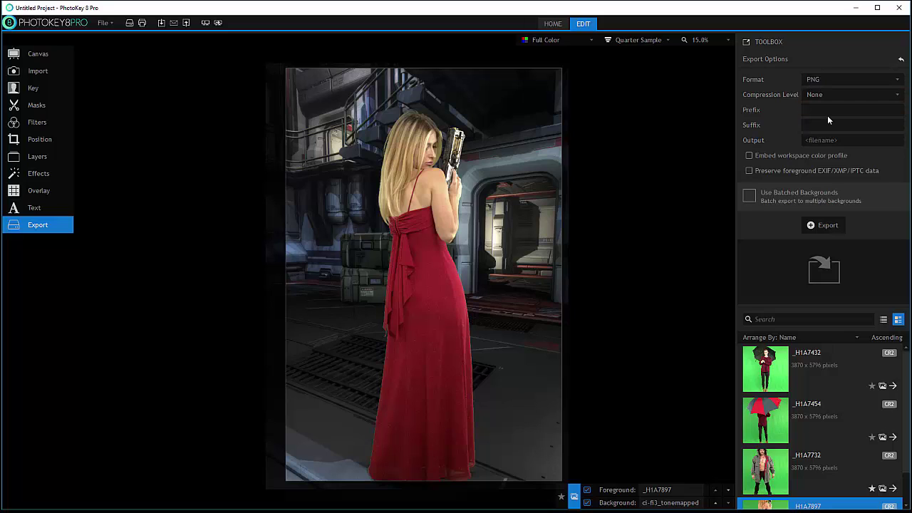
click(833, 77)
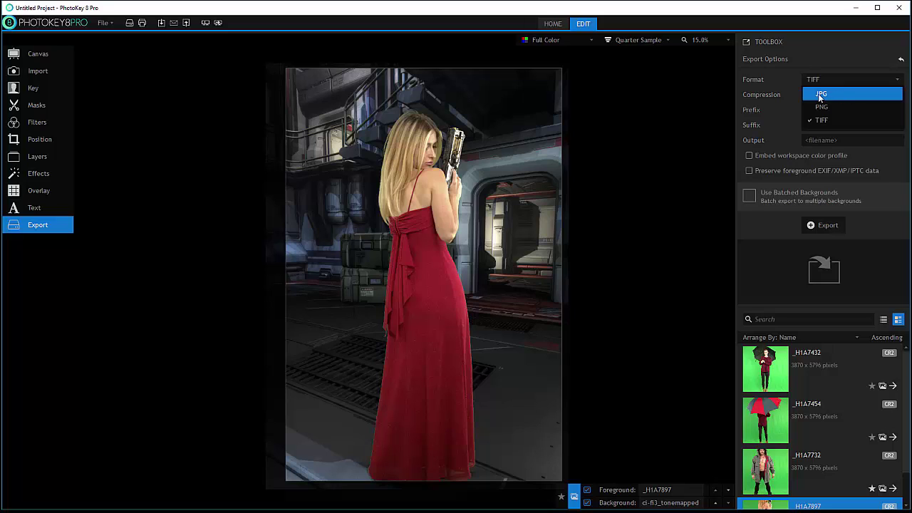
click(838, 94)
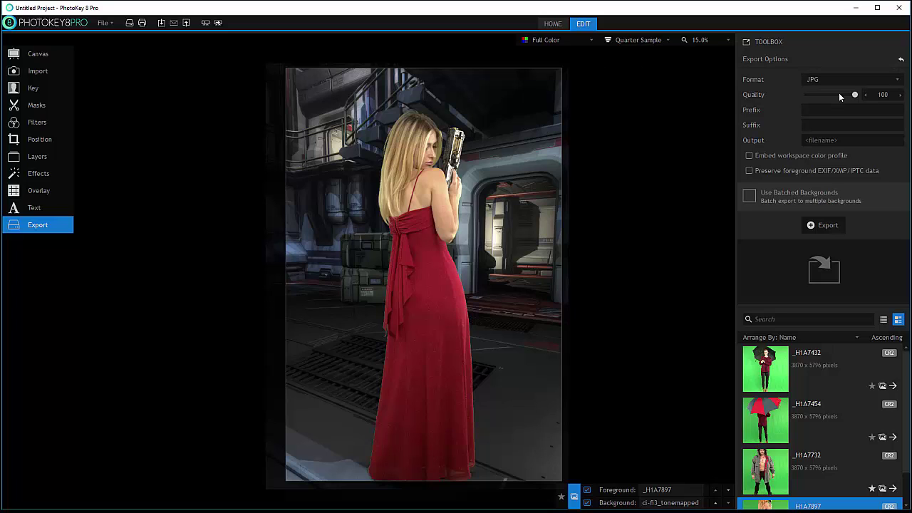
mouse_move(840, 97)
mouse_down()
mouse_move(806, 95)
mouse_move(855, 95)
mouse_up()
click(813, 125)
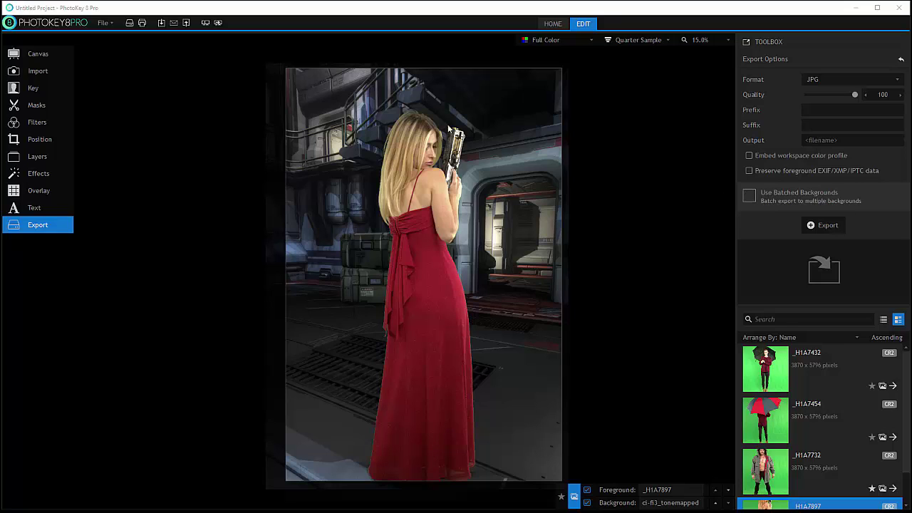
- Turn on Use Batched Backgrounds and start exporting to the PhotoKeyTutorial folder
click(750, 195)
click(749, 194)
click(61, 71)
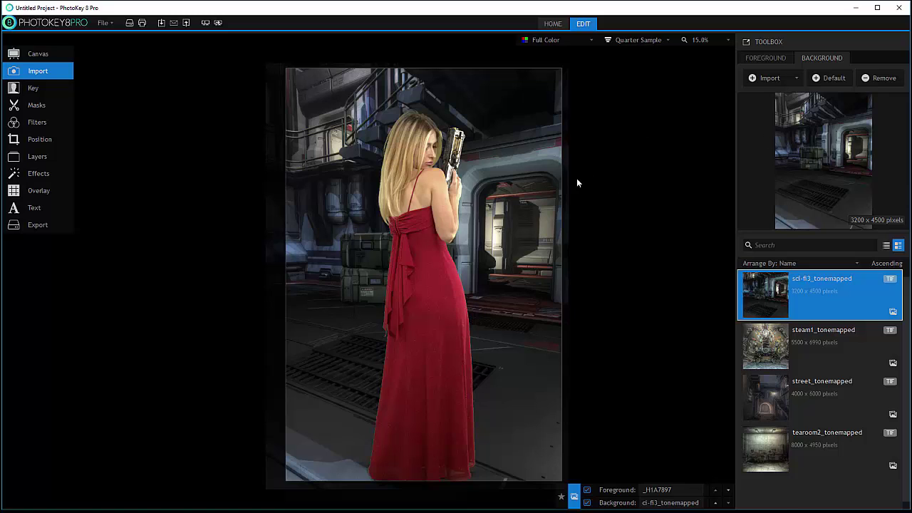
click(52, 227)
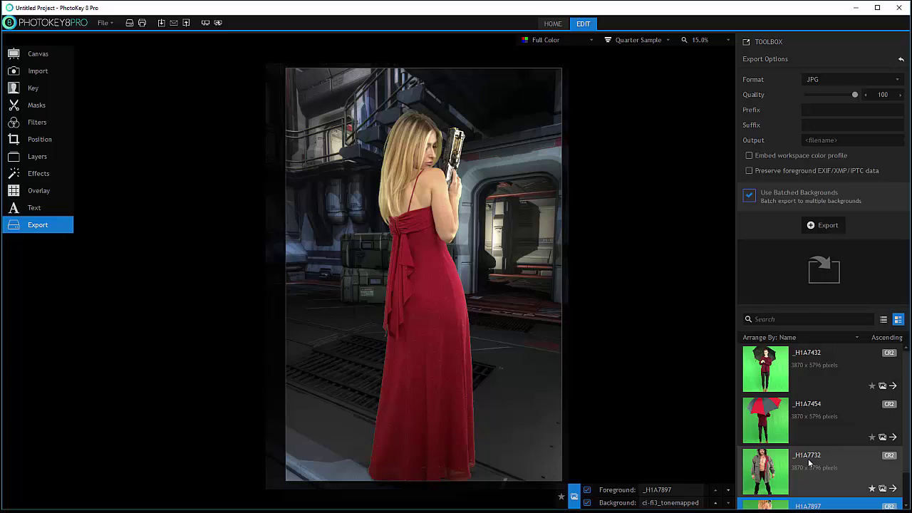
click(824, 225)
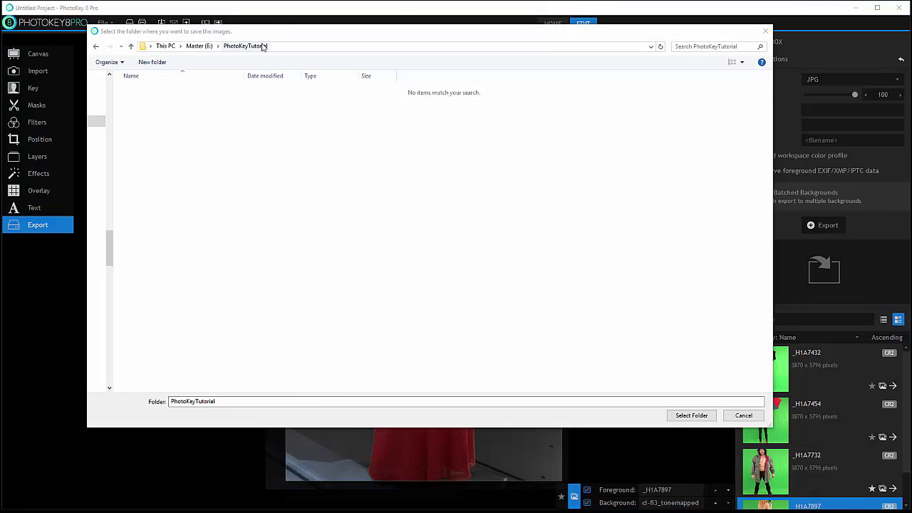
- Choose E:/PhotoKeyTutorial as the export folder and let the batch export run to completion
click(695, 417)
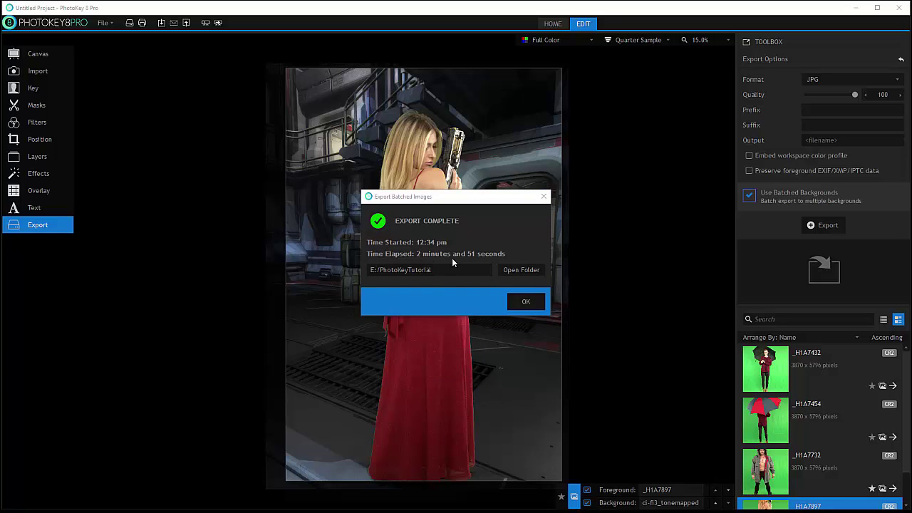
- Dismiss the Export Complete message, scroll through the 20 exported composites, then close the folder
click(529, 302)
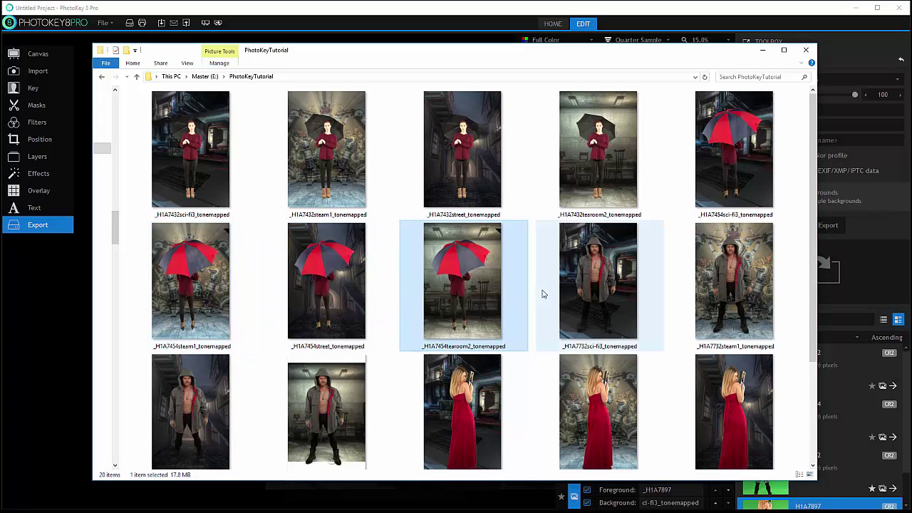
scroll(489, 263, down, 1)
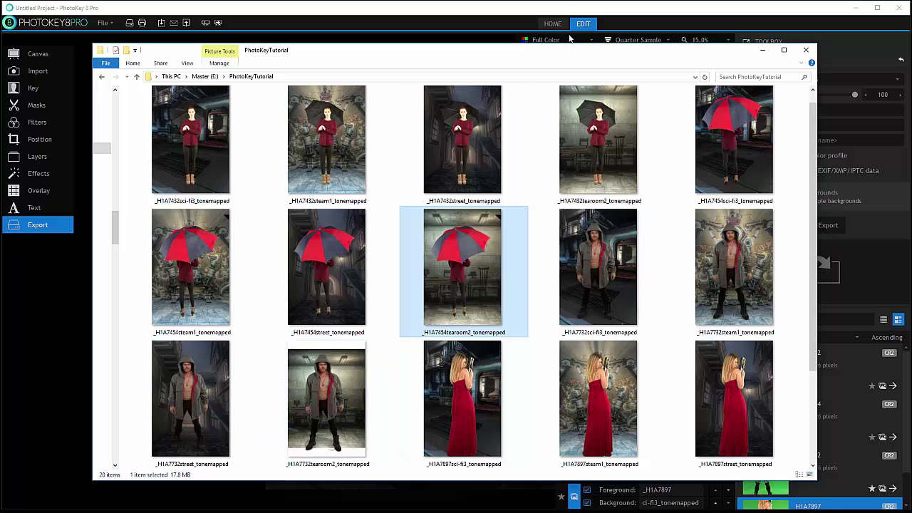
drag(589, 52, 0, 58)
click(63, 56)
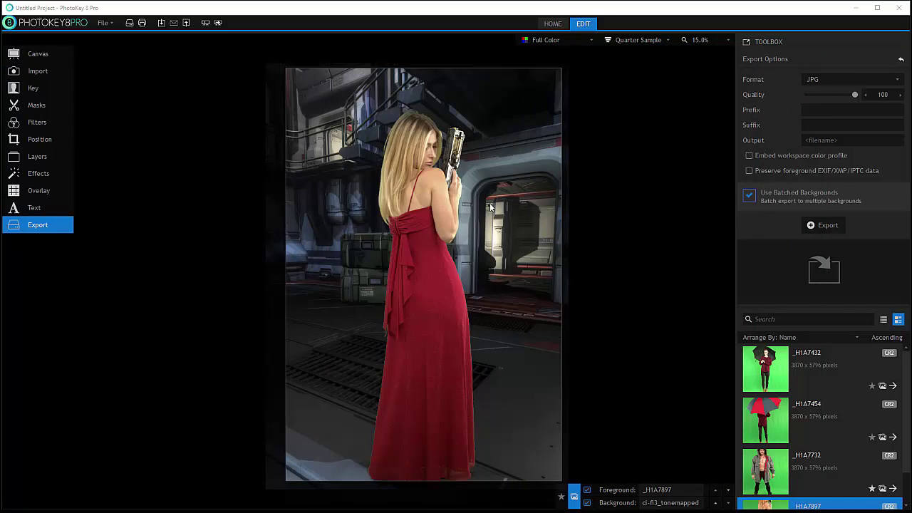
- Show the Layers panel listing Foreground, Background and Layer #1–#5
click(35, 156)
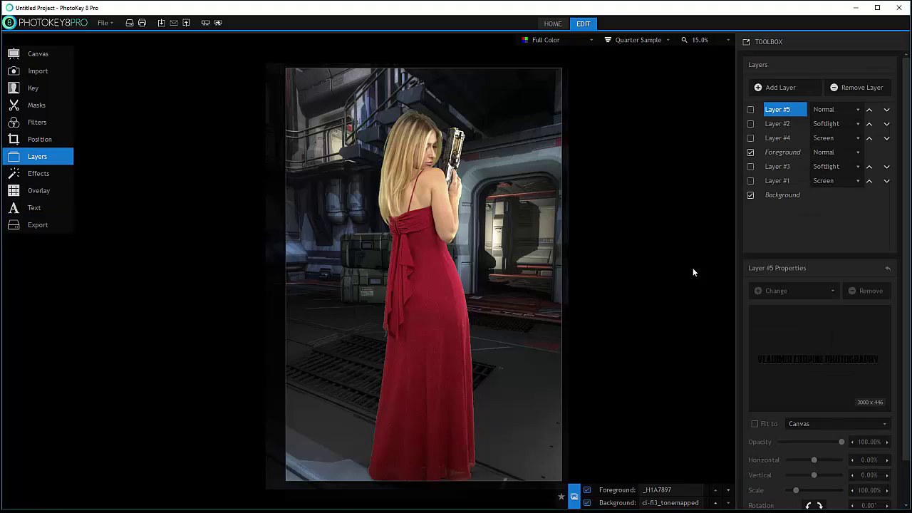